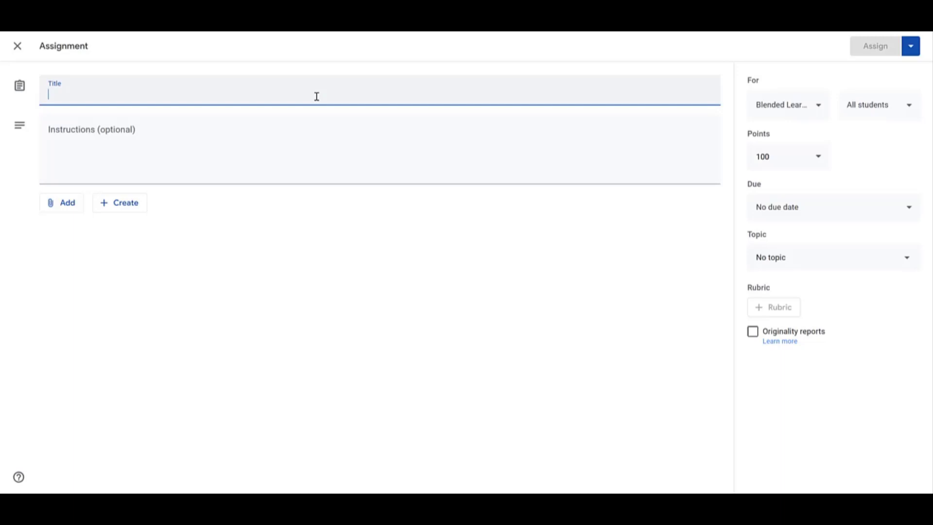
- Title the assignment "Blended Learning" and enter the instructions "Upload your work when you're ready"
type("Blended Learnin")
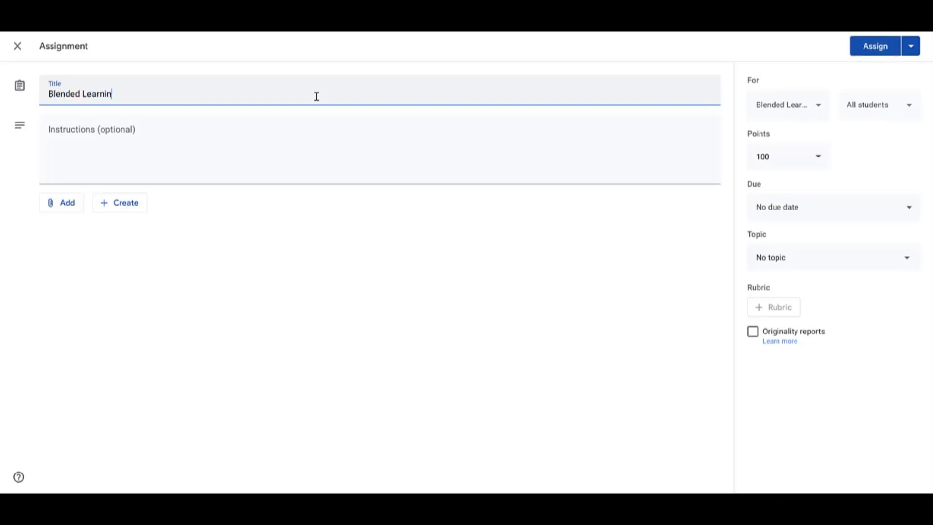
type("g")
left_click(266, 128)
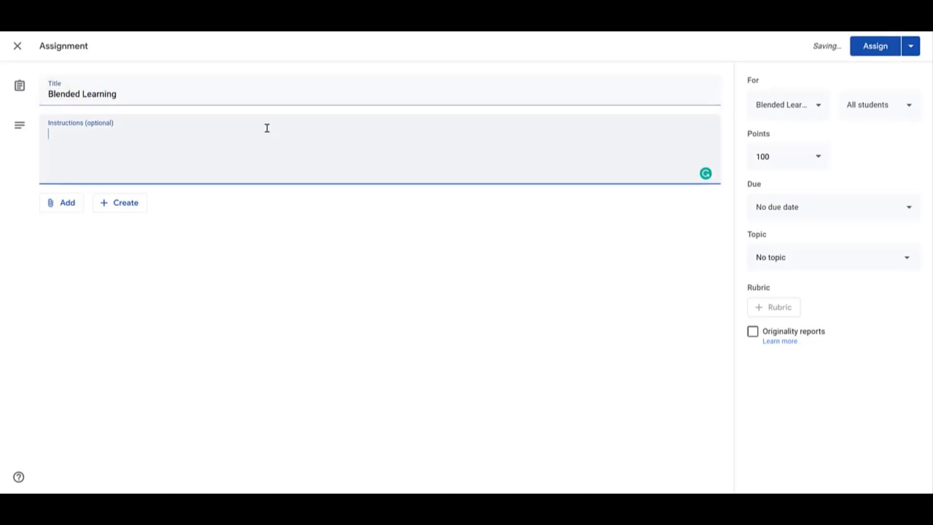
type("Upload your work when you're ready")
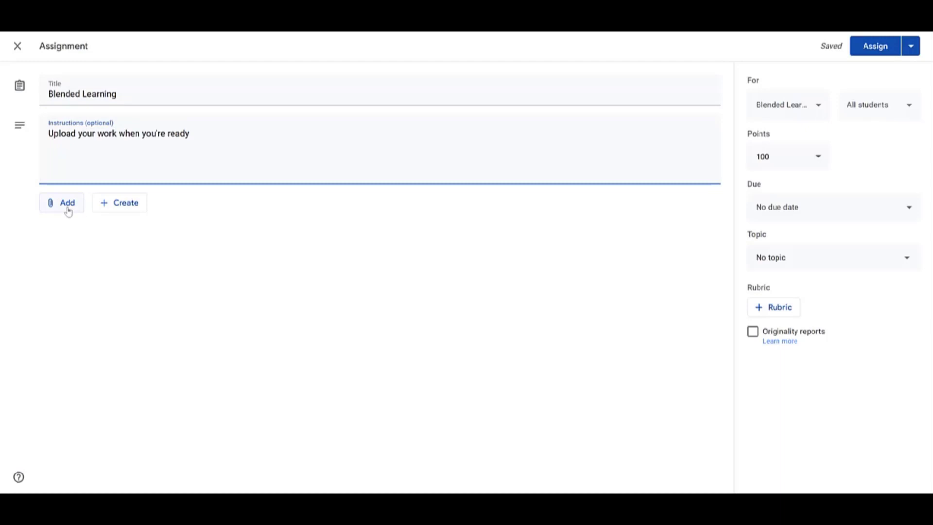
left_click(130, 212)
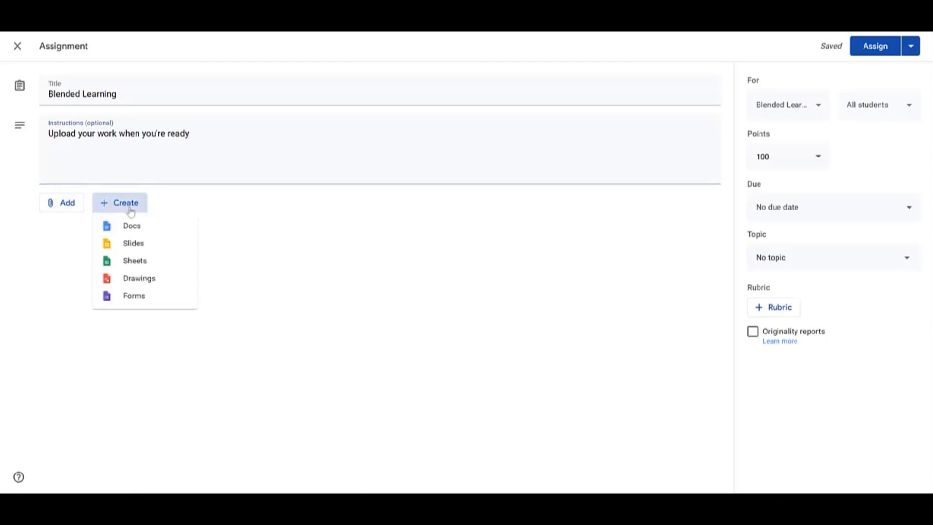
left_click(284, 226)
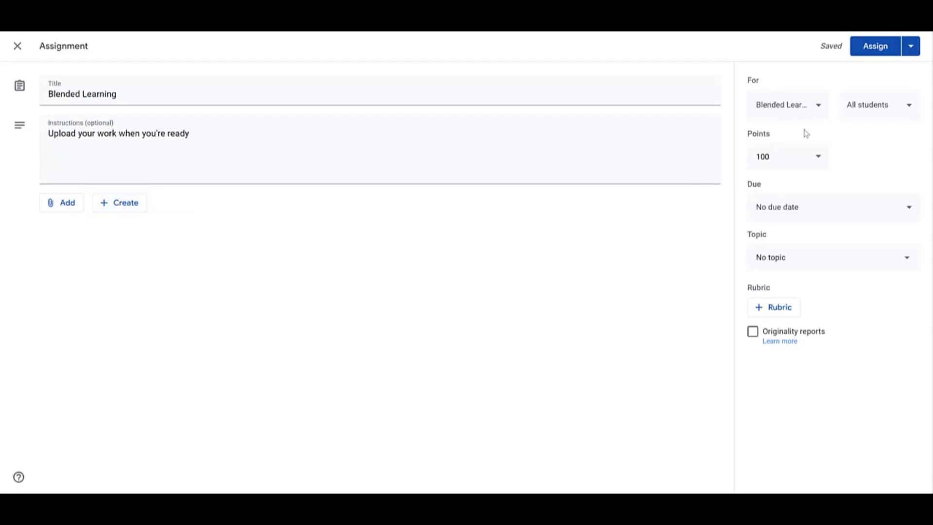
left_click(818, 116)
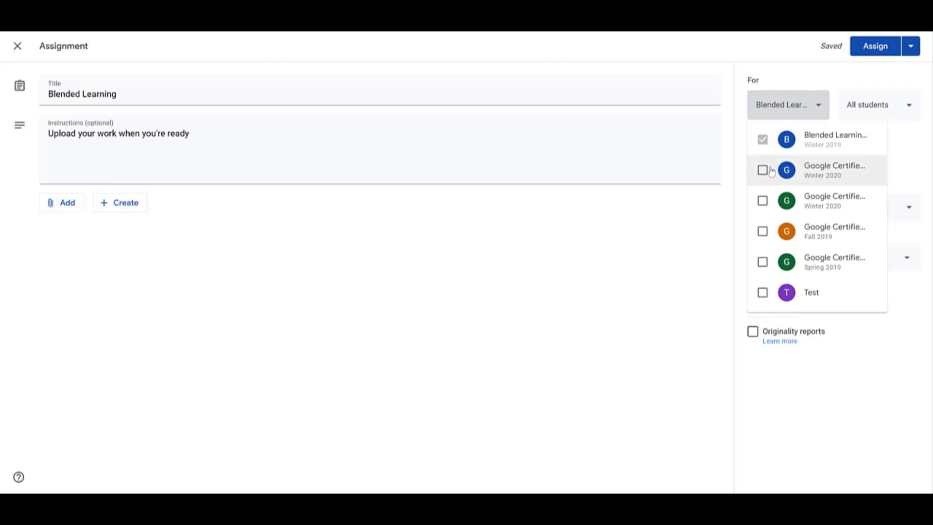
left_click(903, 110)
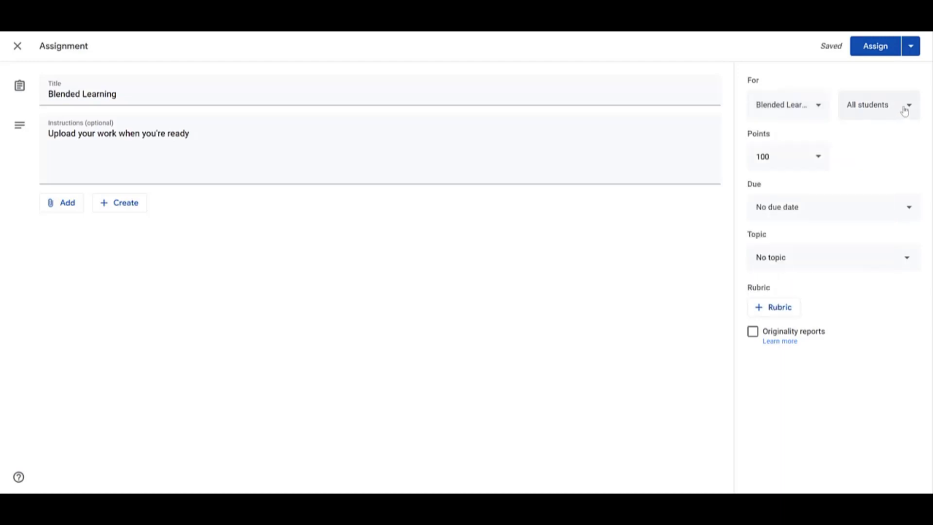
left_click(902, 110)
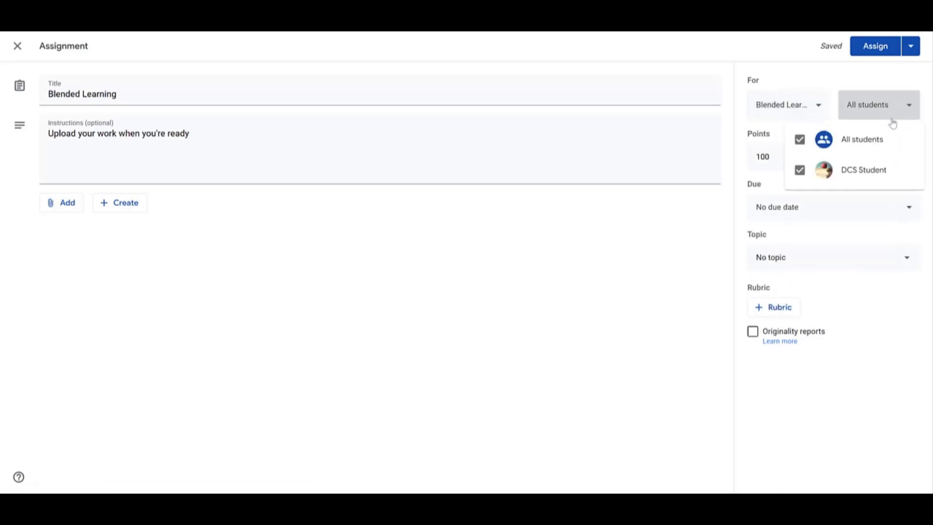
- Set the assignment's points to 20
left_click(818, 156)
left_click(776, 157)
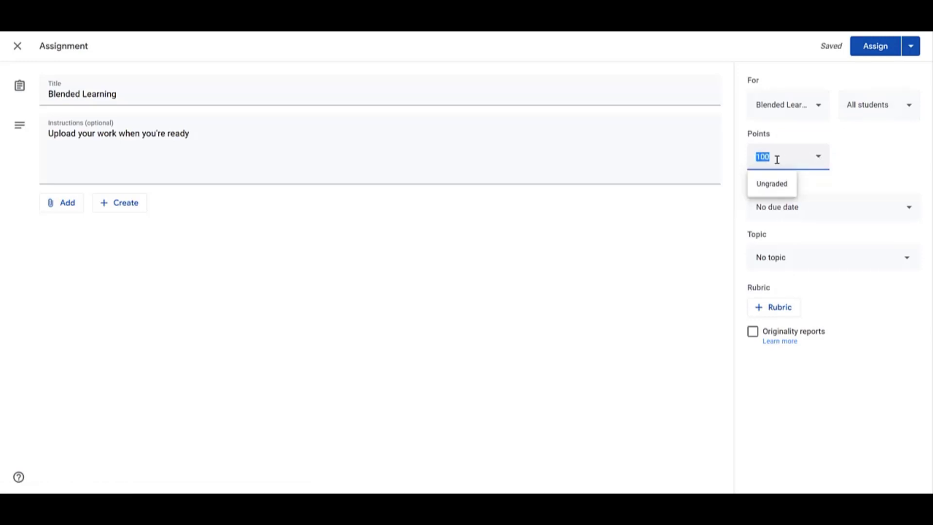
type("20")
left_click(861, 159)
left_click(821, 158)
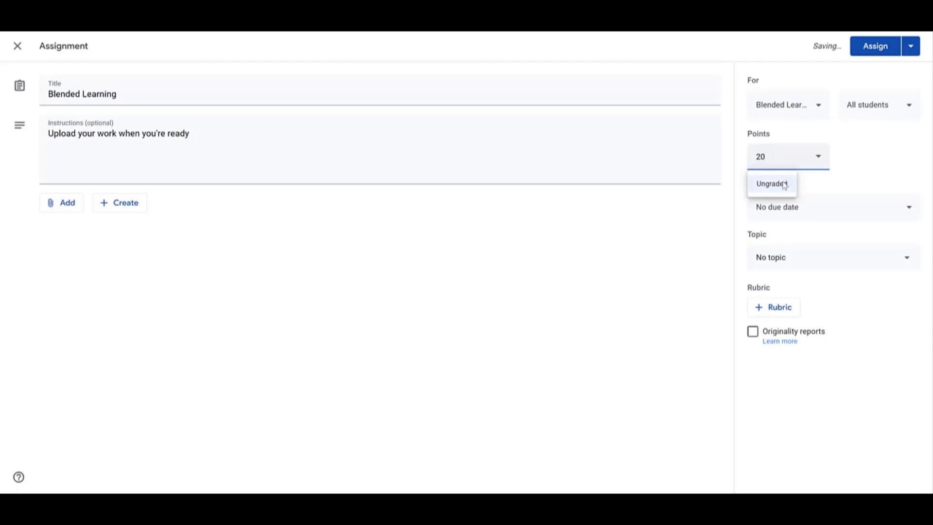
left_click(874, 182)
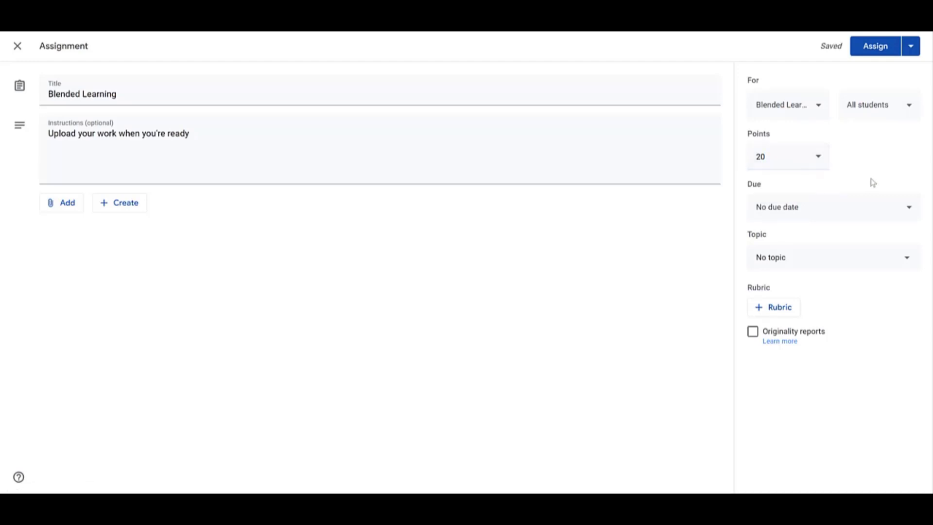
- Set the due date to Mar 27, 2020 at 11:59 PM and file the assignment under the topic "Class 1: Accessing Your Digital Toolbox"
left_click(868, 215)
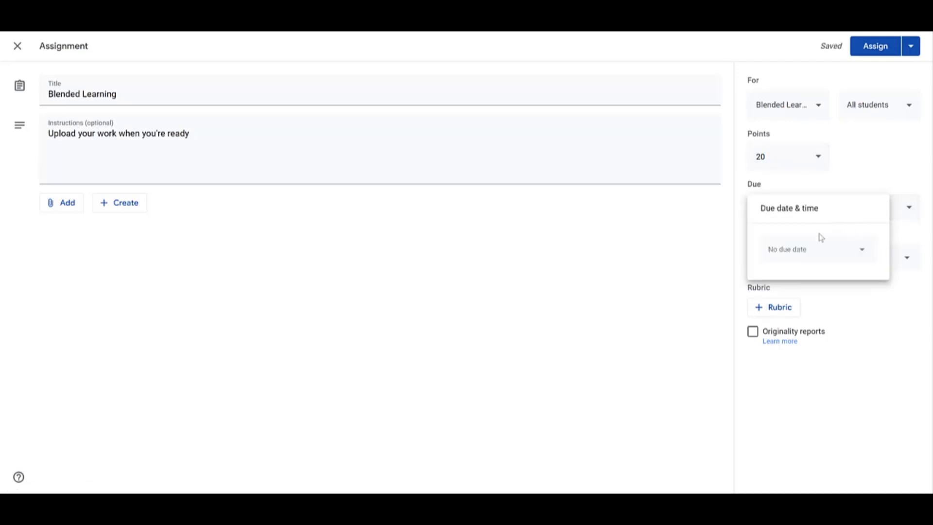
left_click(822, 250)
left_click(856, 353)
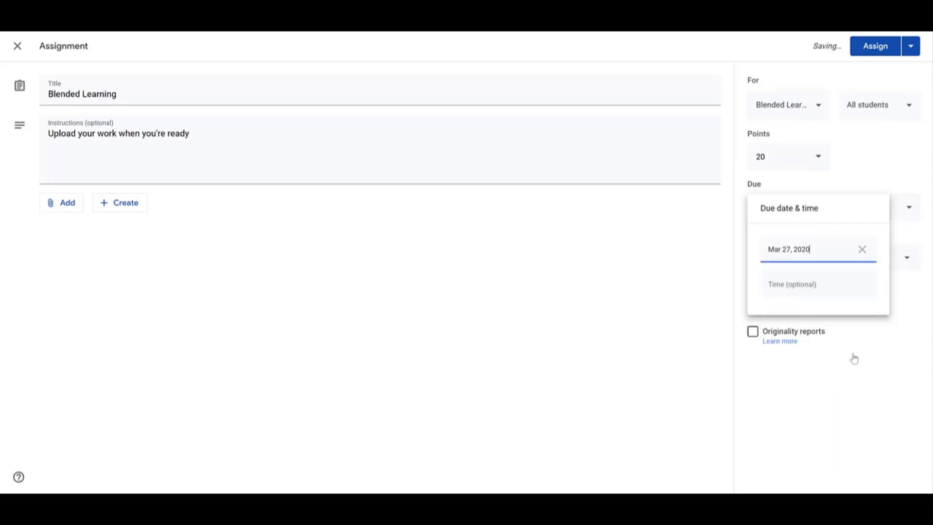
left_click(813, 284)
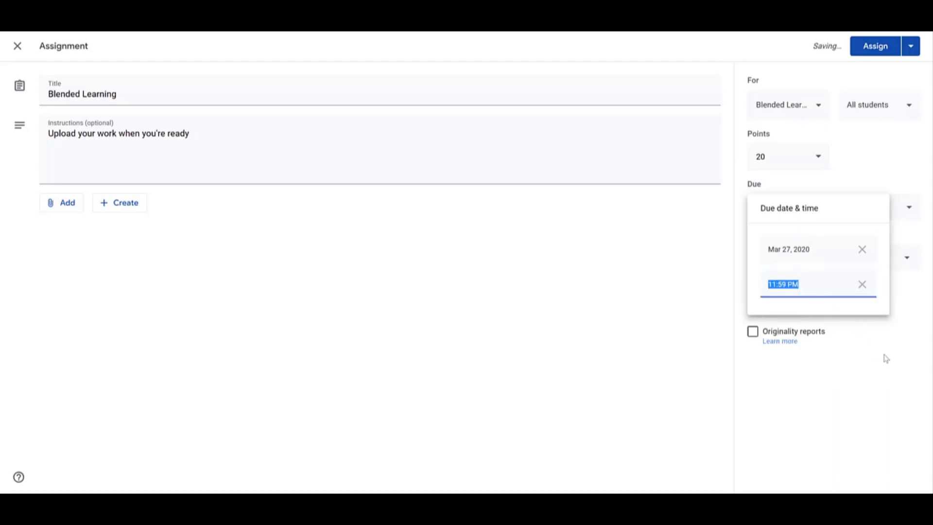
left_click(887, 359)
left_click(889, 267)
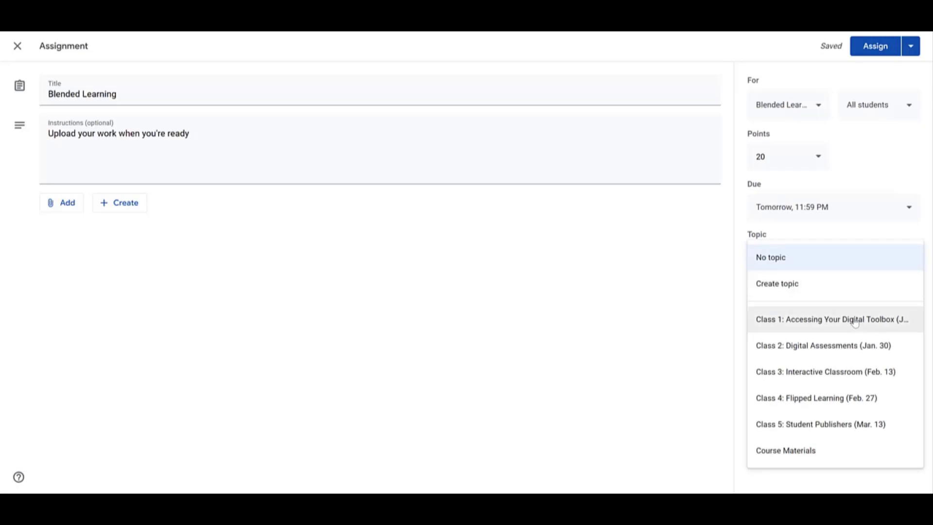
left_click(821, 328)
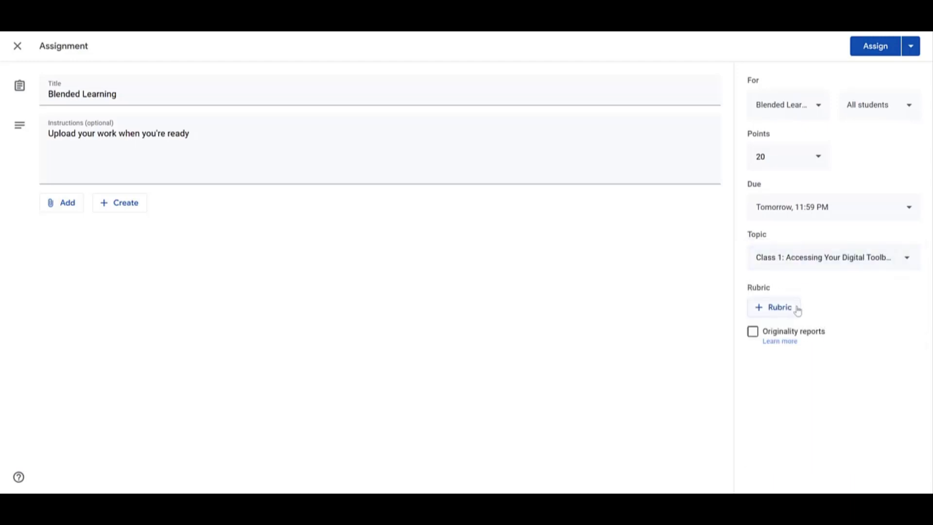
- Create a rubric with a "Creativity" criterion described as "Students shows creativity" and save the rubric to the assignment
left_click(792, 309)
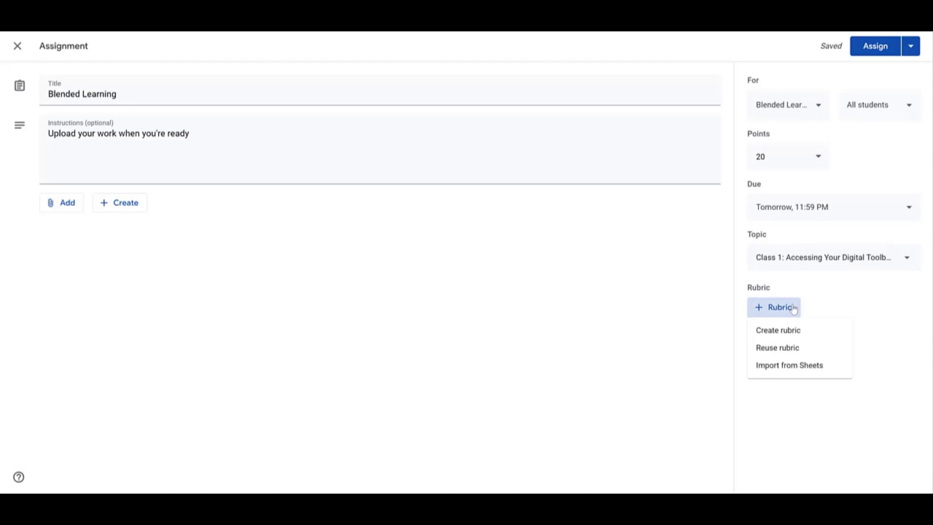
left_click(824, 334)
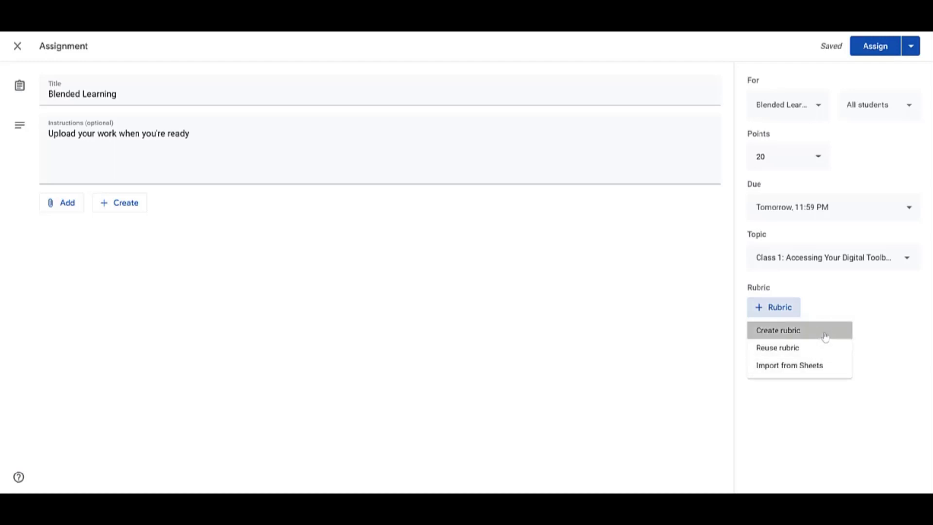
left_click(208, 194)
type("Creativity")
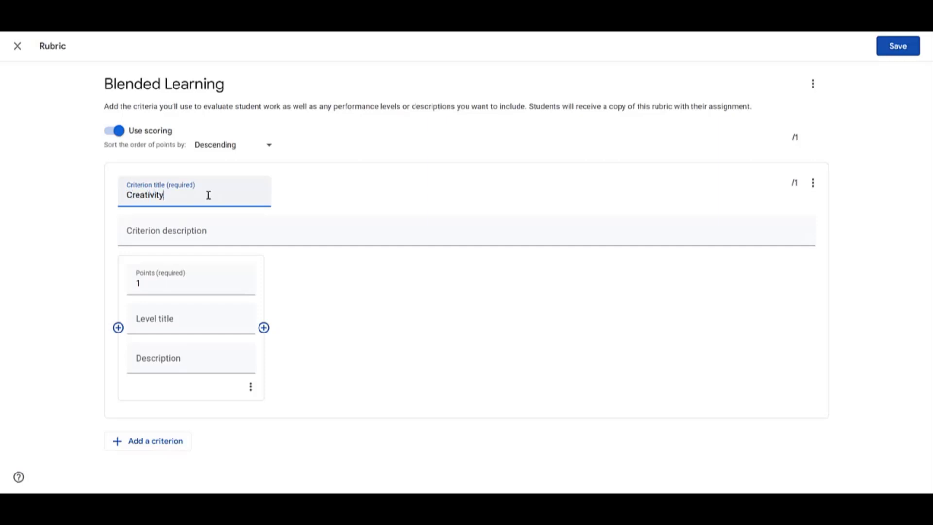
left_click(199, 235)
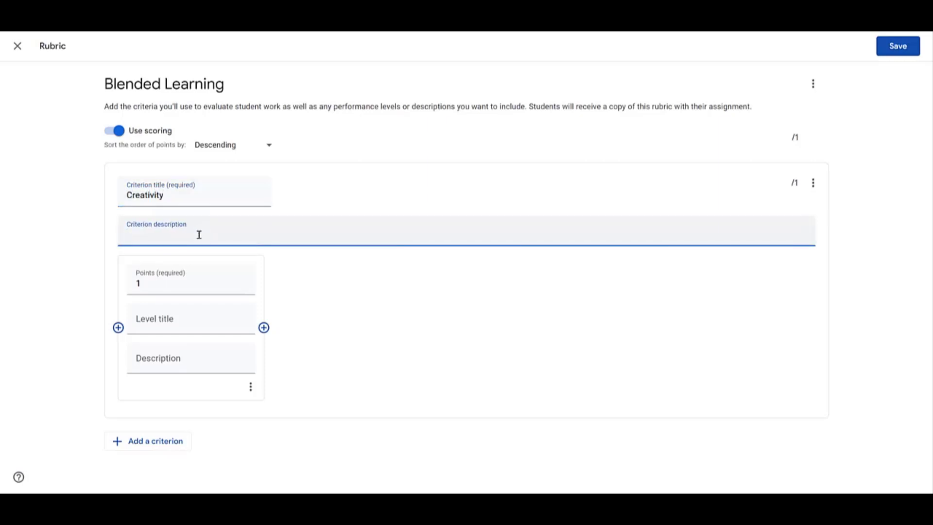
type("Students showcase creativity")
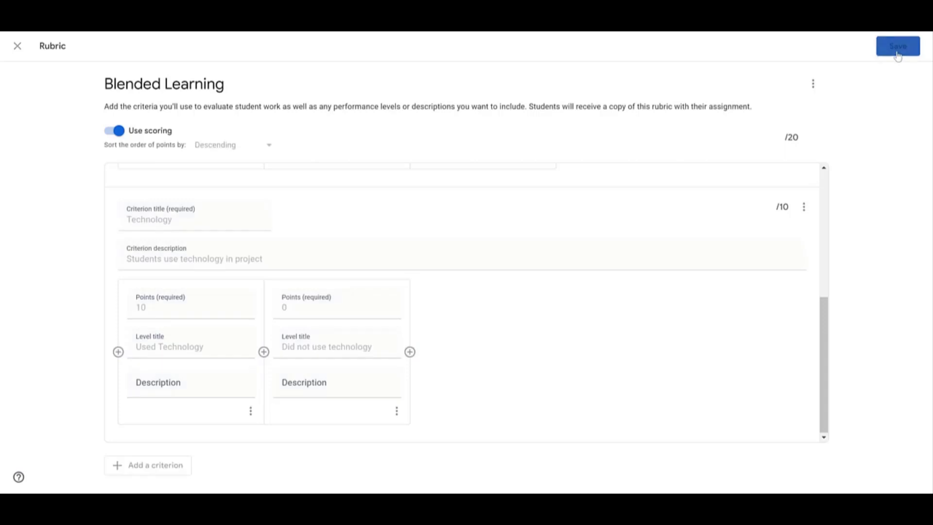
left_click(897, 52)
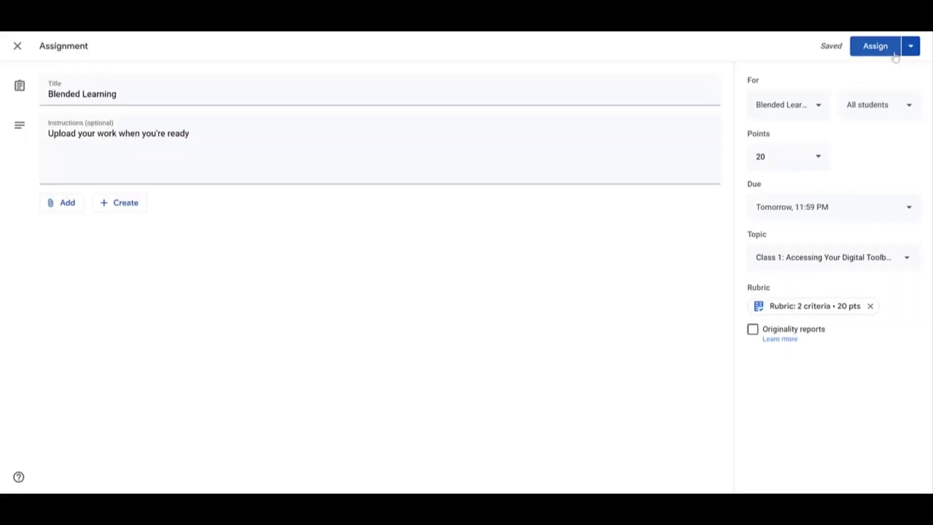
- Review the saved rubric's criteria, performance levels and available rubric actions, and return to the assignment
left_click(824, 311)
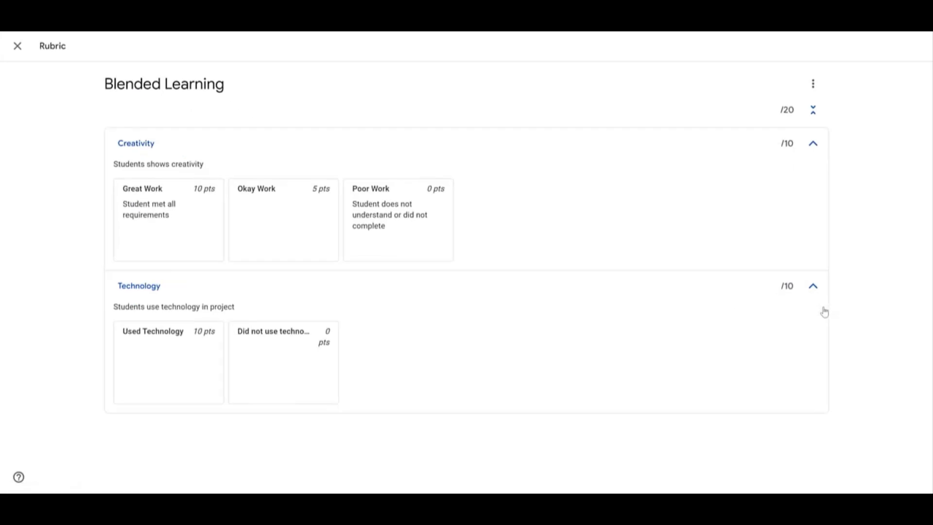
left_click(814, 85)
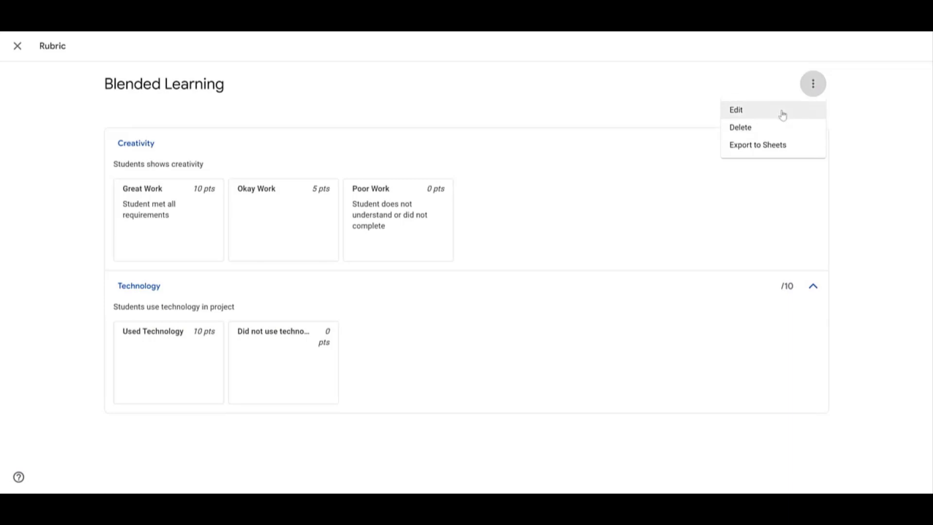
left_click(18, 46)
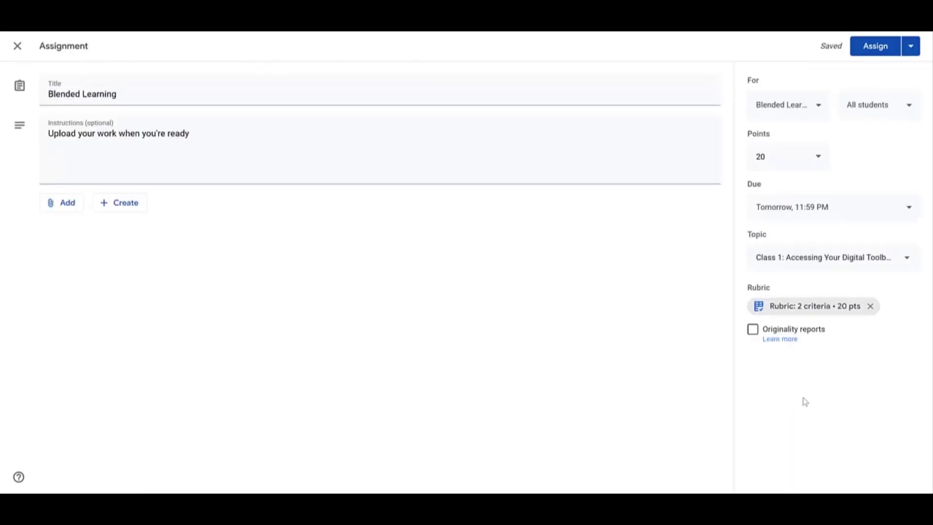
- Assign the Blended Learning assignment to the class immediately
left_click(913, 55)
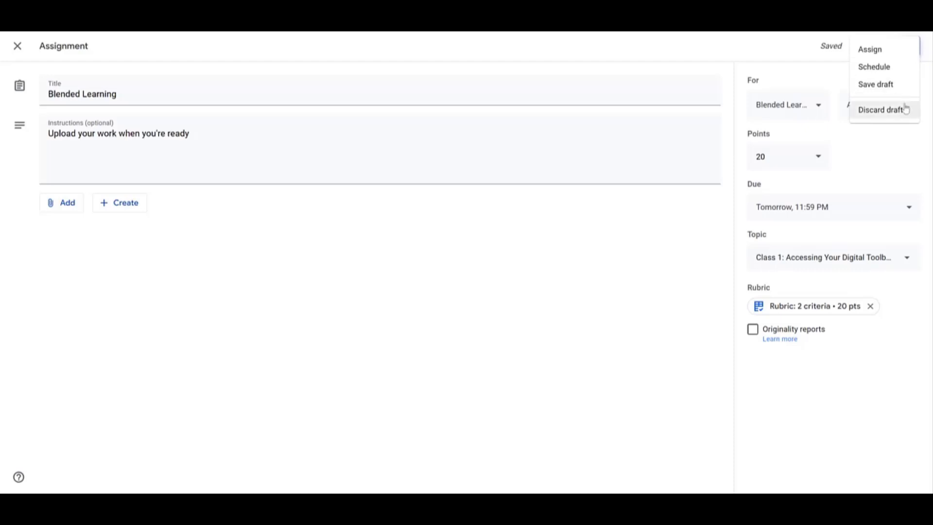
left_click(889, 54)
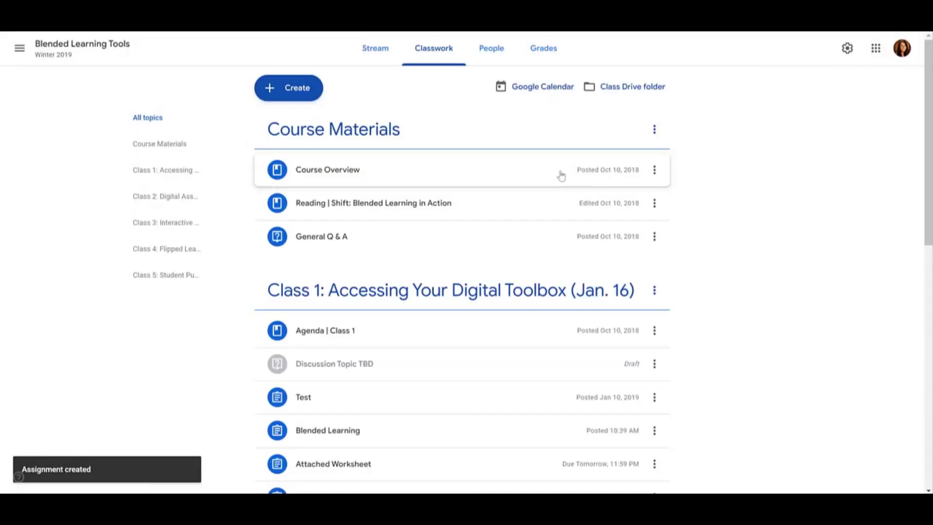
- Delete the Blended Learning assignment posted at 10:39 AM under the Class 1 topic
scroll(559, 177, "down", 2)
scroll(551, 197, "down", 1)
left_click(655, 321)
left_click(656, 368)
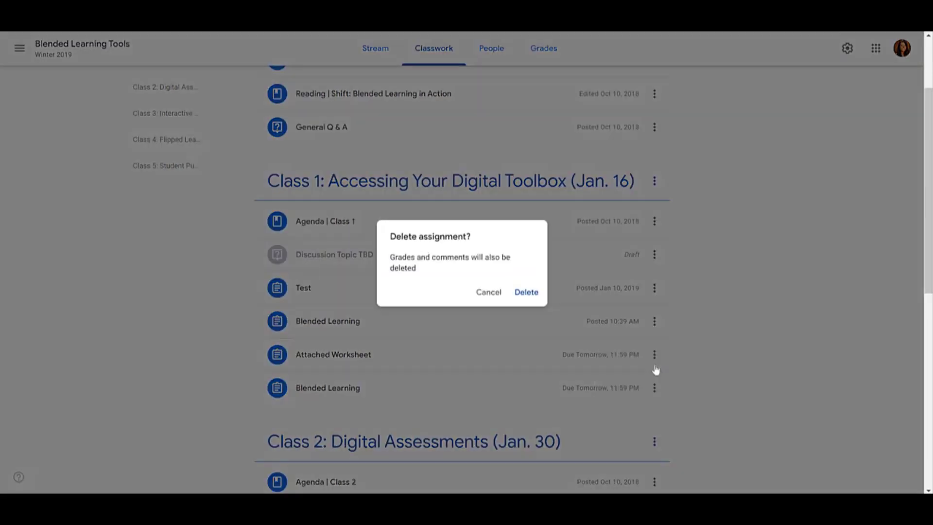
left_click(527, 292)
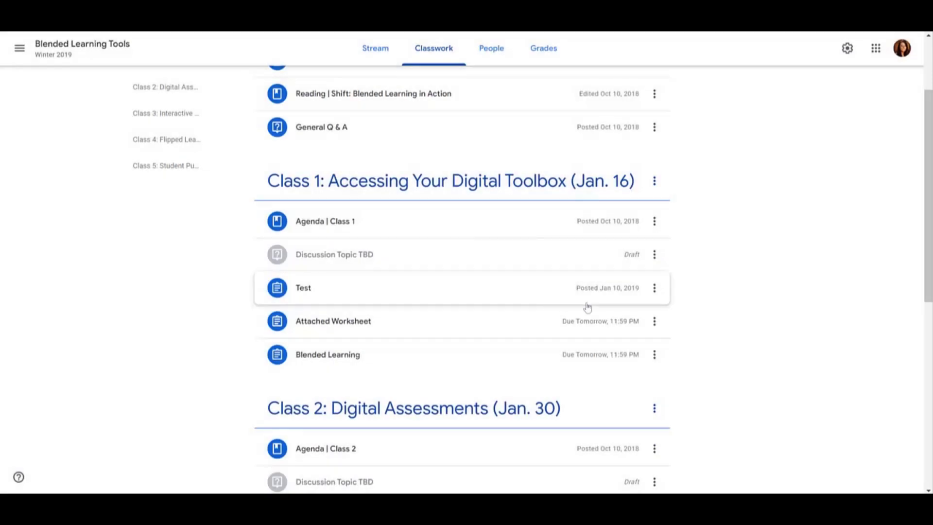
- Create a new assignment titled "Sheets" with the instructions "Complete the attached worksheet"
scroll(494, 181, "up", 3)
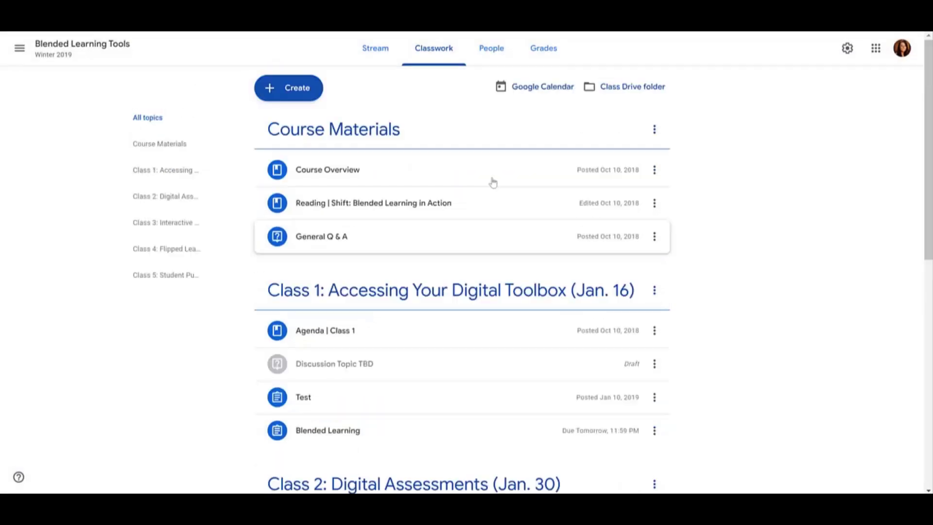
left_click(311, 91)
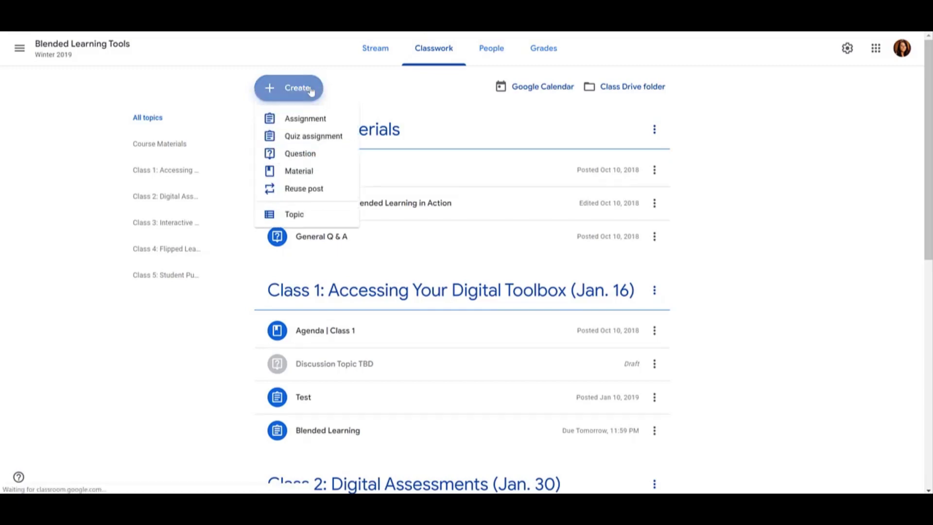
left_click(331, 119)
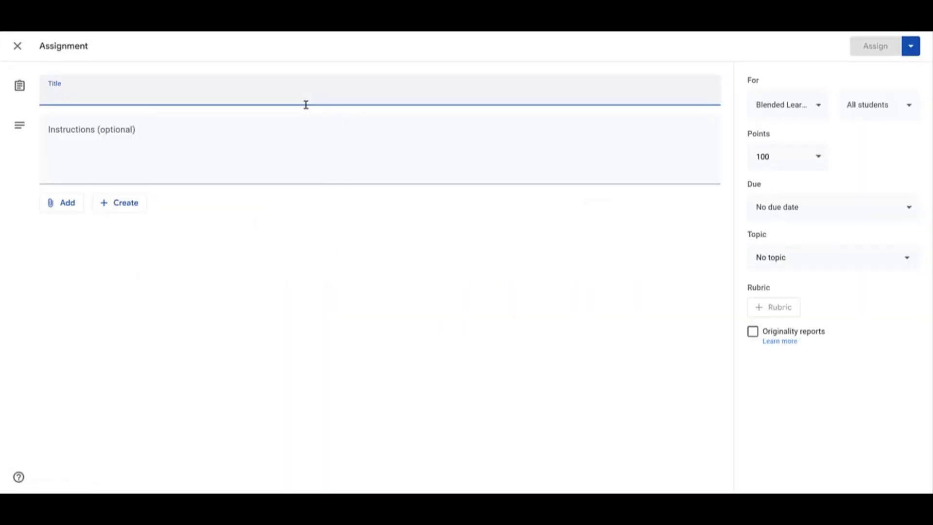
type("Sheets")
key("Tab")
type("Complete the attached worksheet")
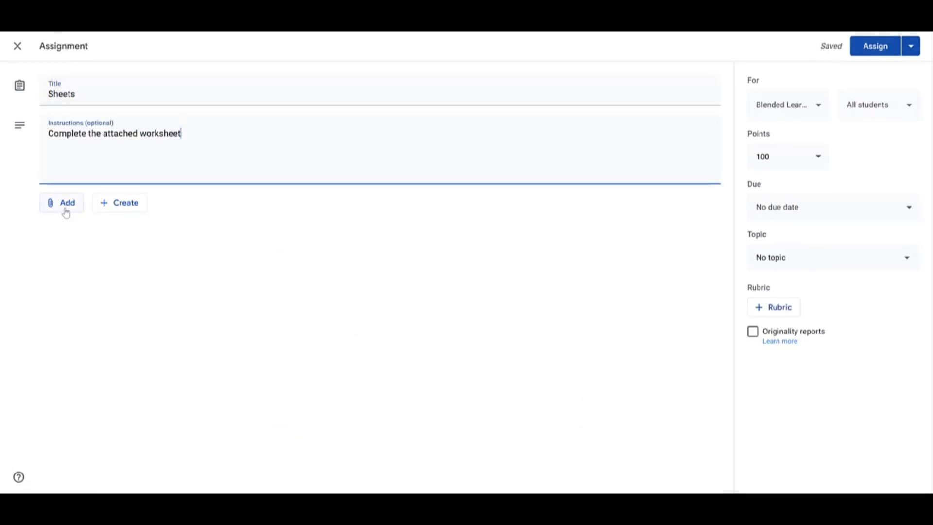
- Attach the "Copy of Sheets Level 2 Assignment Template" from Google Drive and have a copy made for each student
left_click(66, 213)
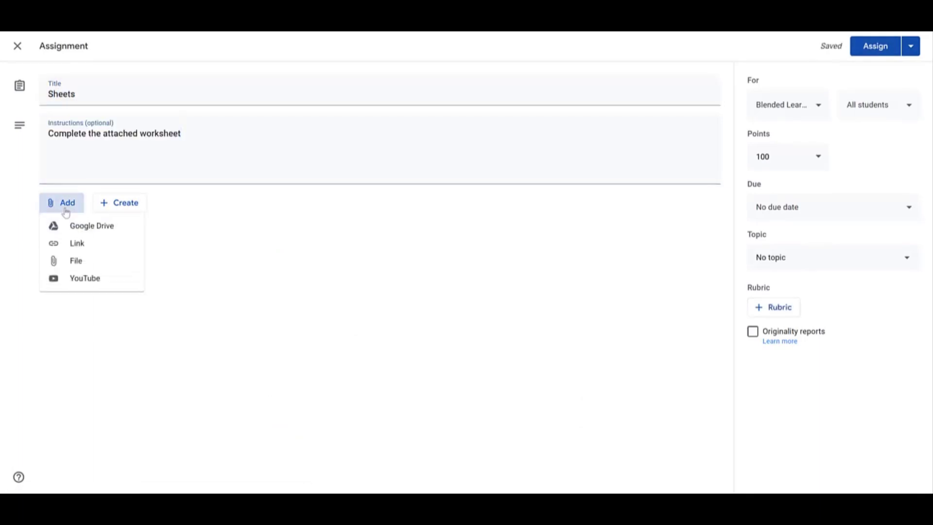
left_click(136, 227)
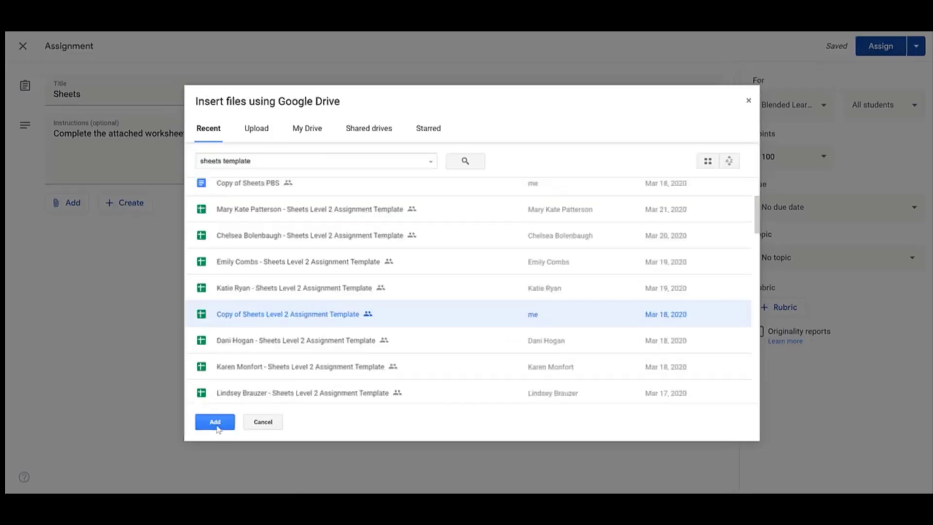
left_click(216, 423)
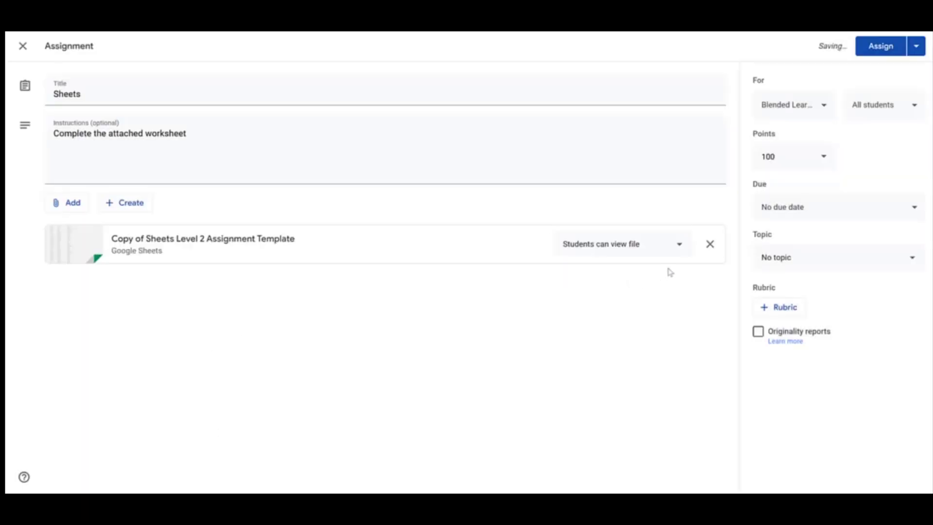
left_click(680, 245)
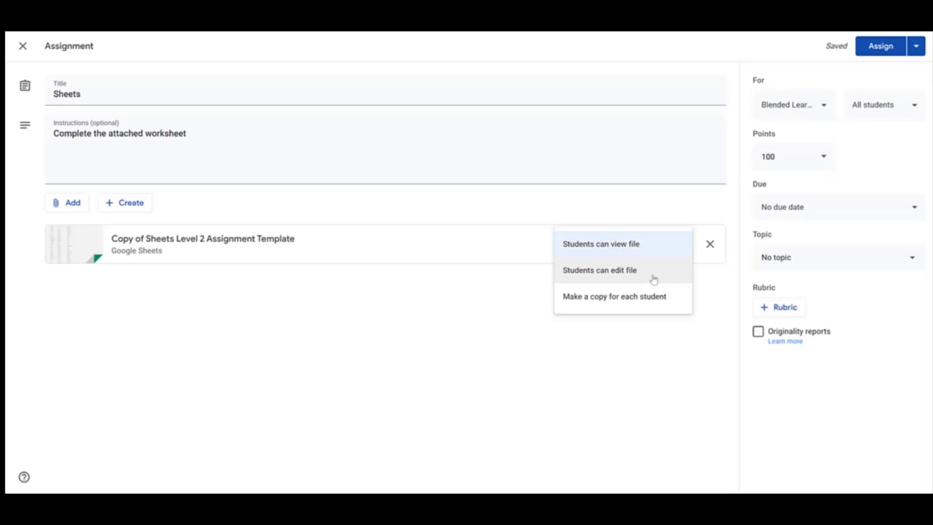
left_click(676, 299)
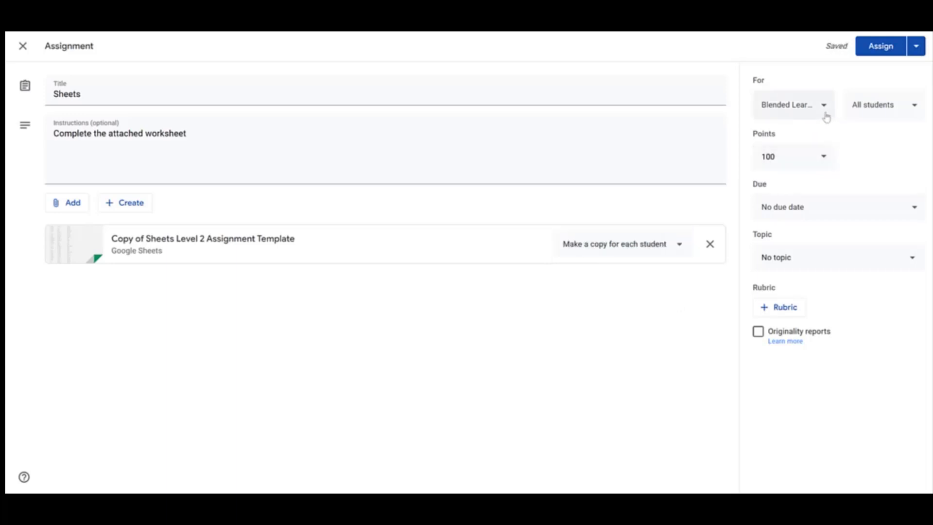
- Set the Sheets assignment to 50 points under the Class 1: Accessing Your Digital Toolbox topic, add the four-criteria rubric, and assign it
left_click(795, 151)
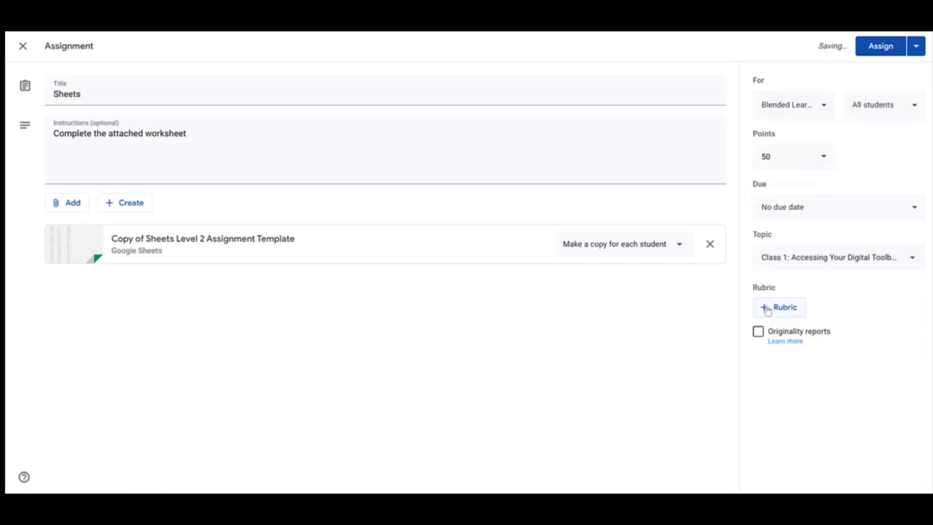
left_click(767, 311)
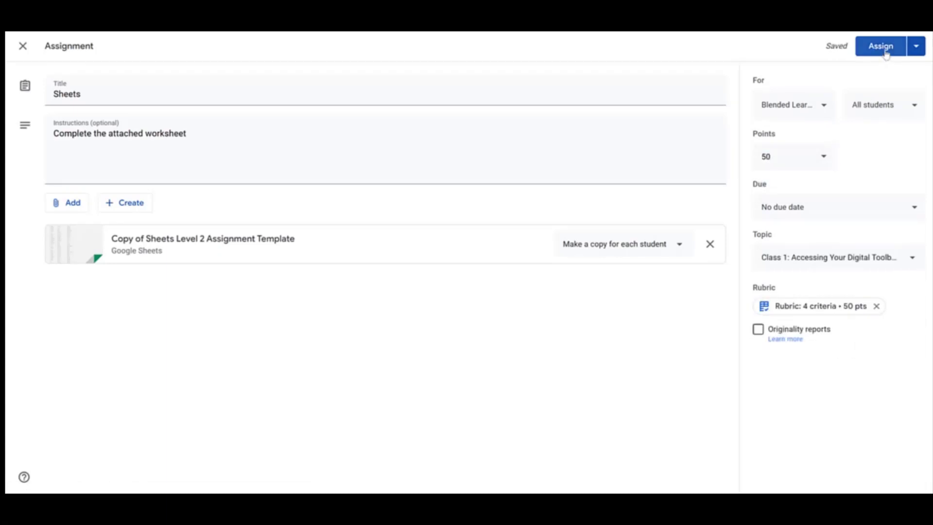
left_click(884, 49)
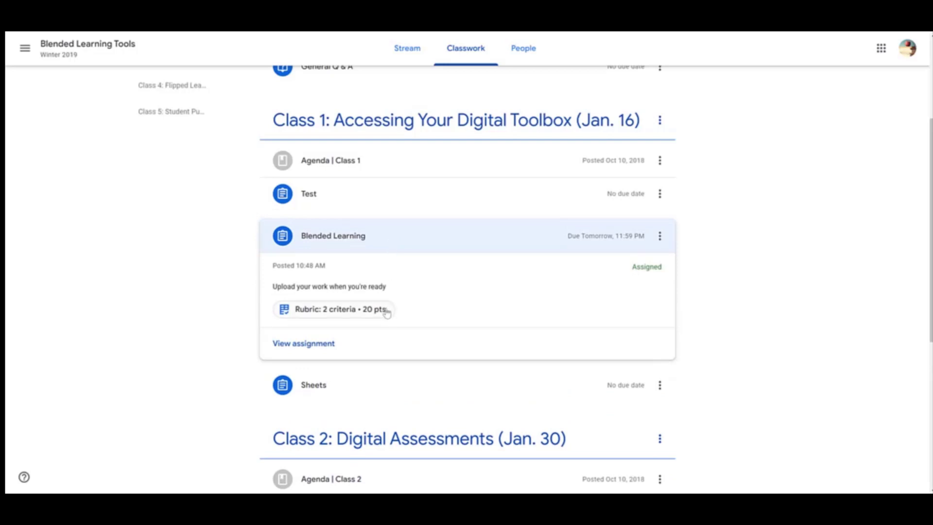
- As the student, open the full Blended Learning assignment, add a Google Docs document as the work, and turn it in
left_click(324, 346)
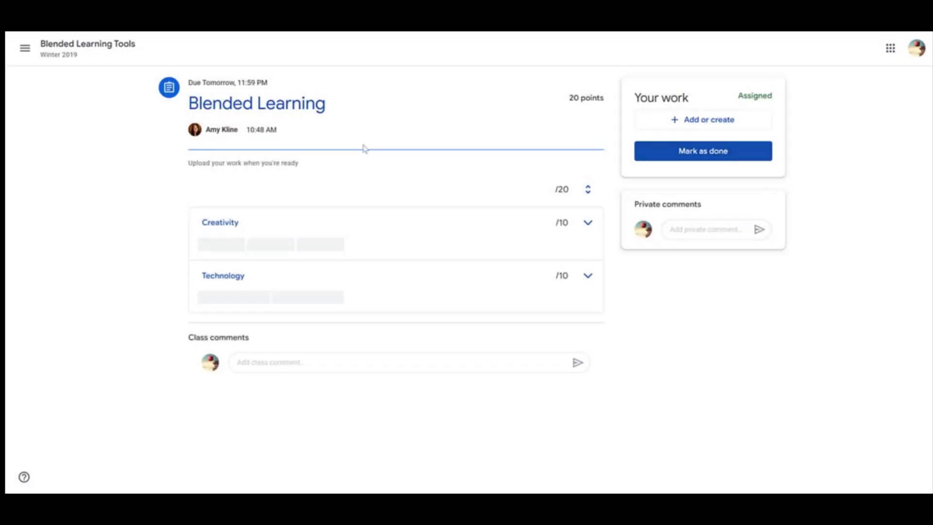
left_click(593, 224)
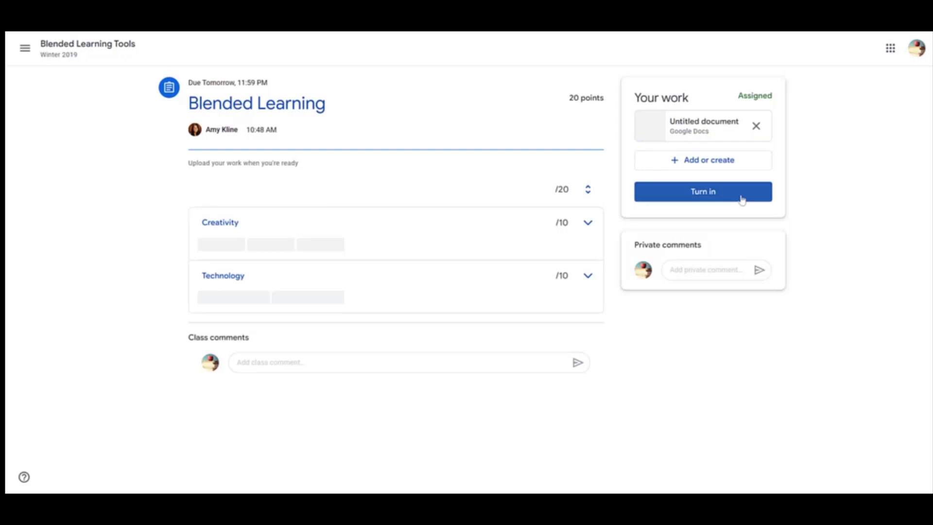
left_click(742, 197)
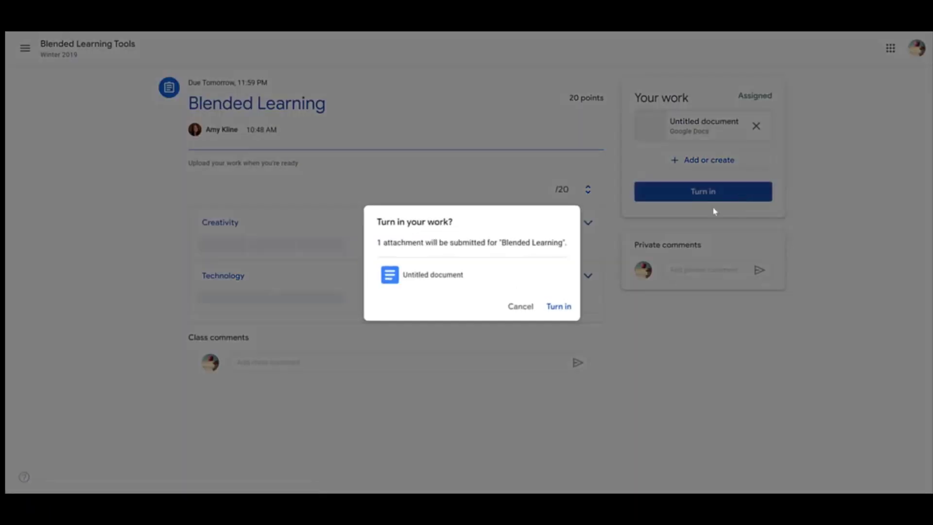
left_click(558, 306)
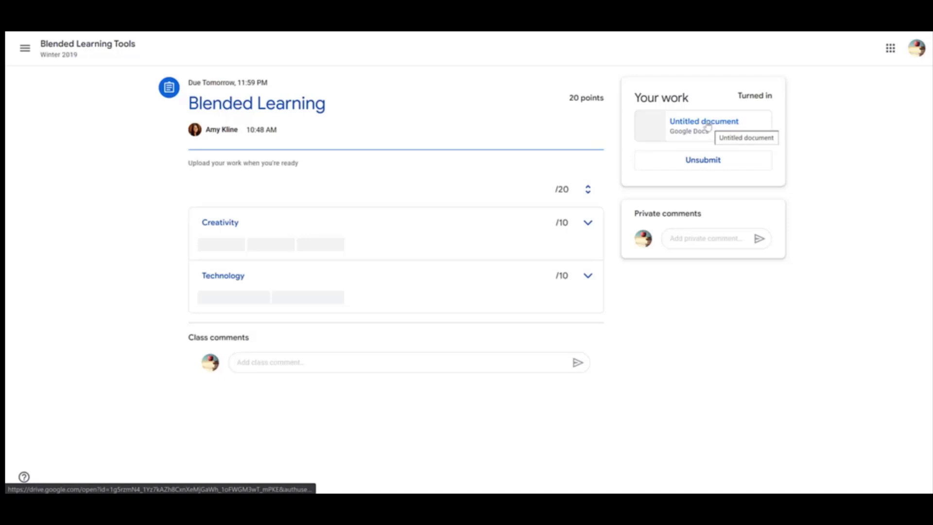
- Unsubmit the student's Blended Learning work and turn the same document in again
left_click(715, 167)
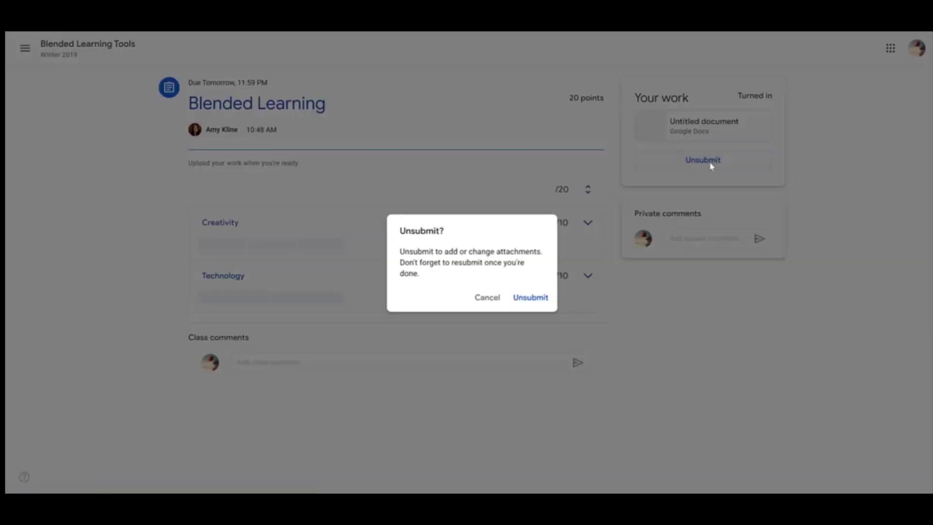
left_click(550, 302)
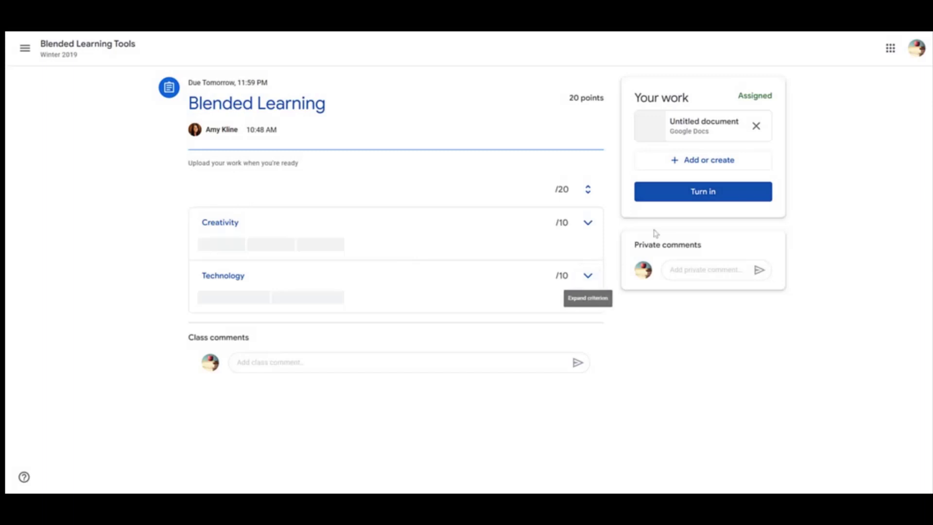
left_click(696, 194)
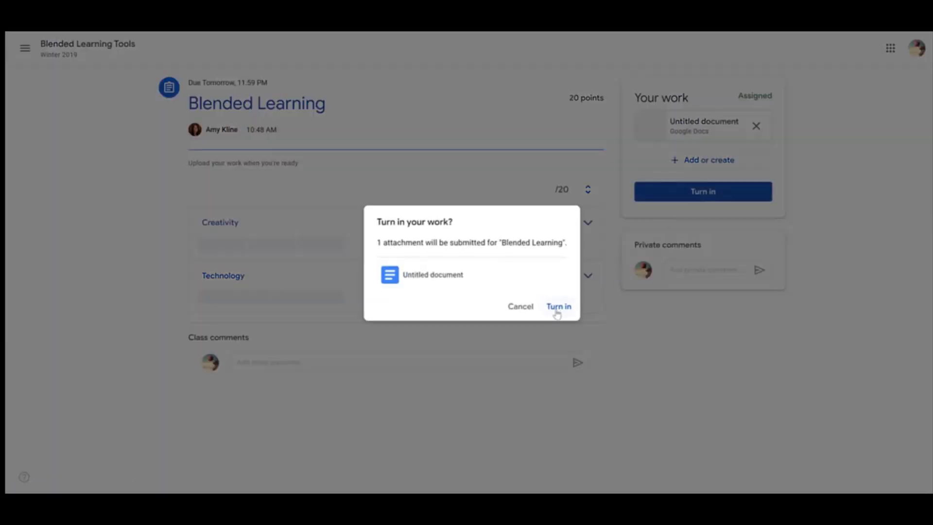
left_click(556, 311)
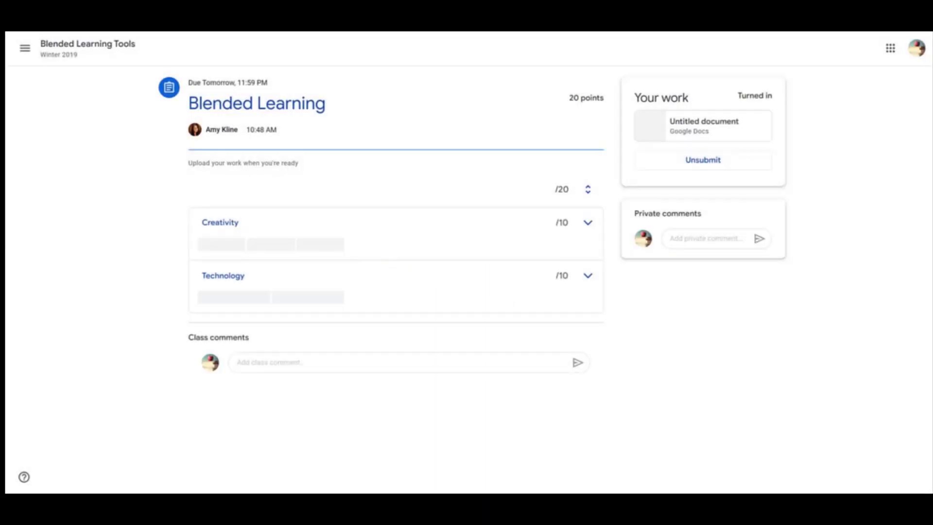
- Switch to the teacher's classwork view, open the student's turned-in Blended Learning document for grading, and check the student list's sort options
mouse_move(503, 505)
left_click(561, 464)
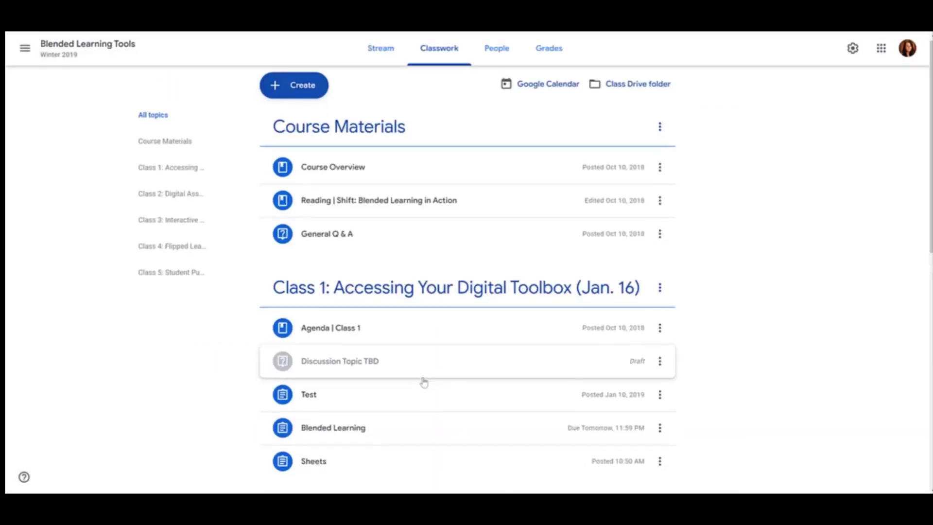
scroll(424, 383, "down", 1)
left_click(335, 414)
left_click(322, 457)
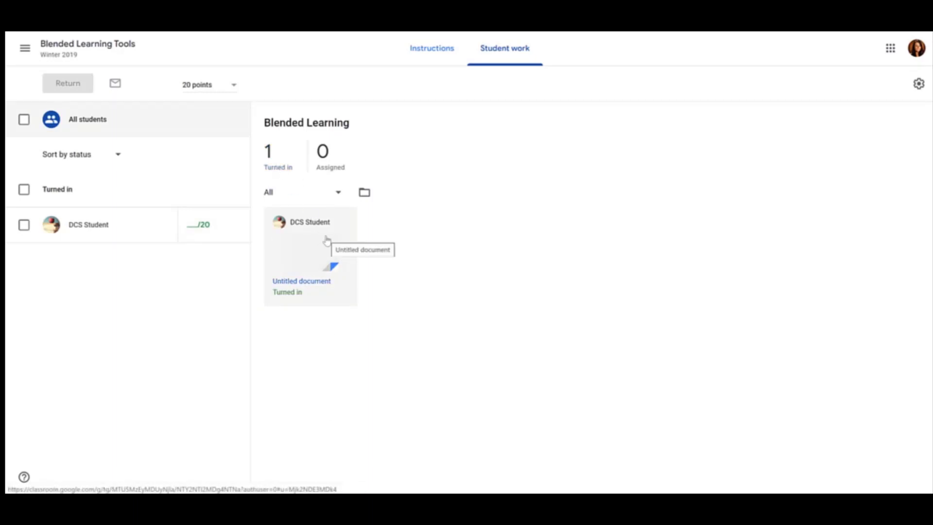
left_click(317, 221)
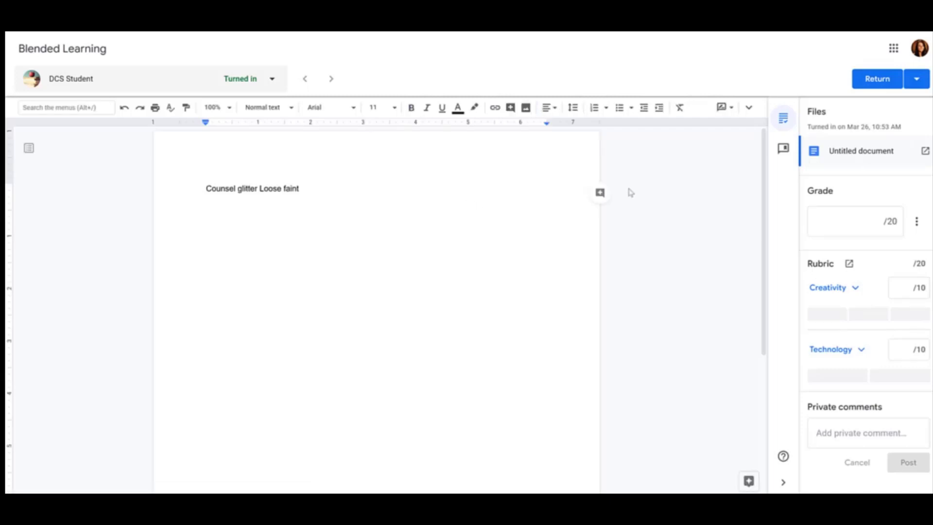
left_click(273, 81)
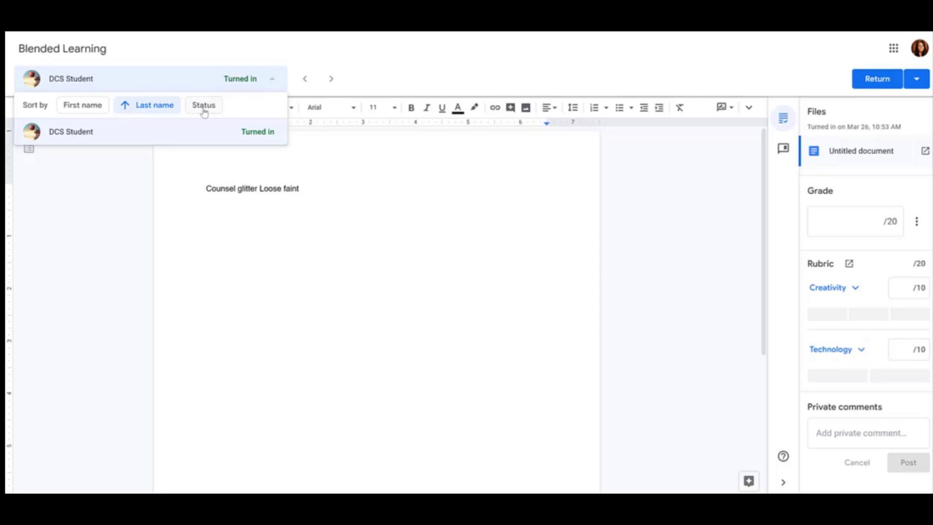
left_click(343, 175)
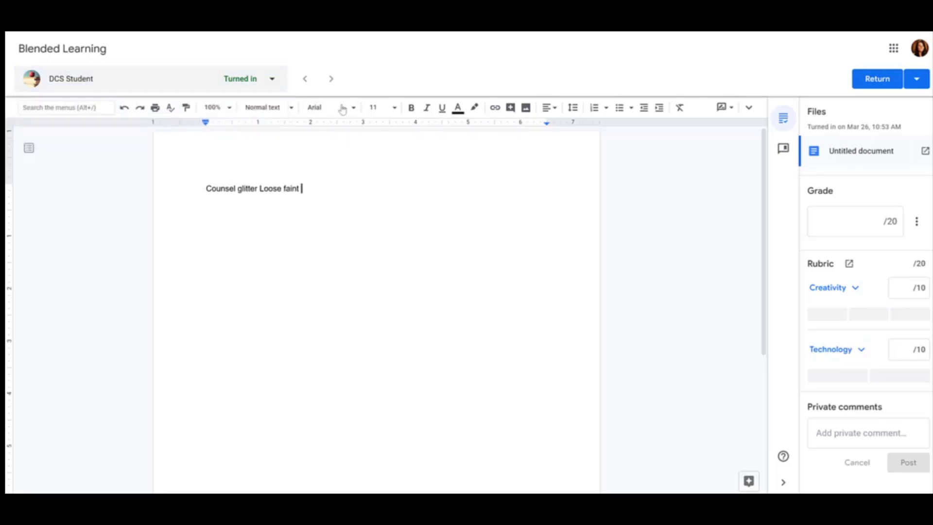
- Try the different Creativity performance levels in the submission's rubric, ending on the lowest one
left_click(828, 315)
left_click(873, 317)
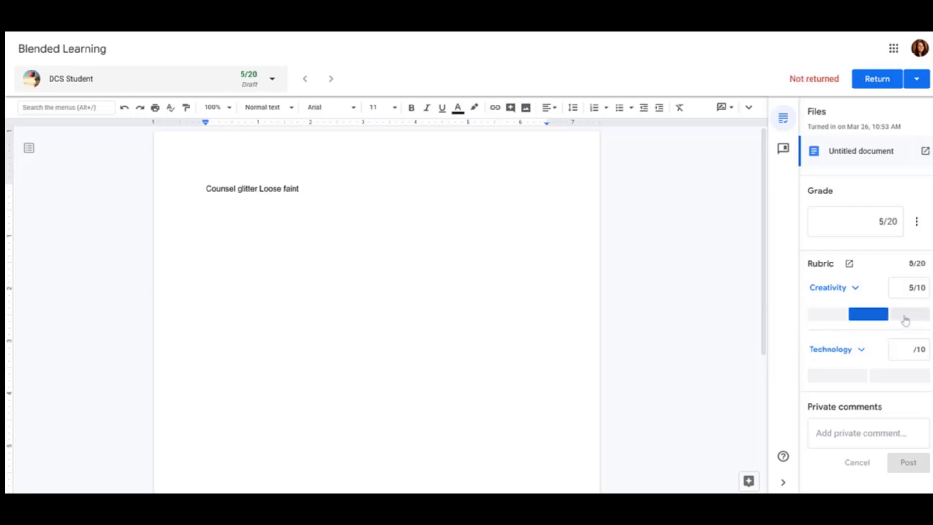
left_click(905, 317)
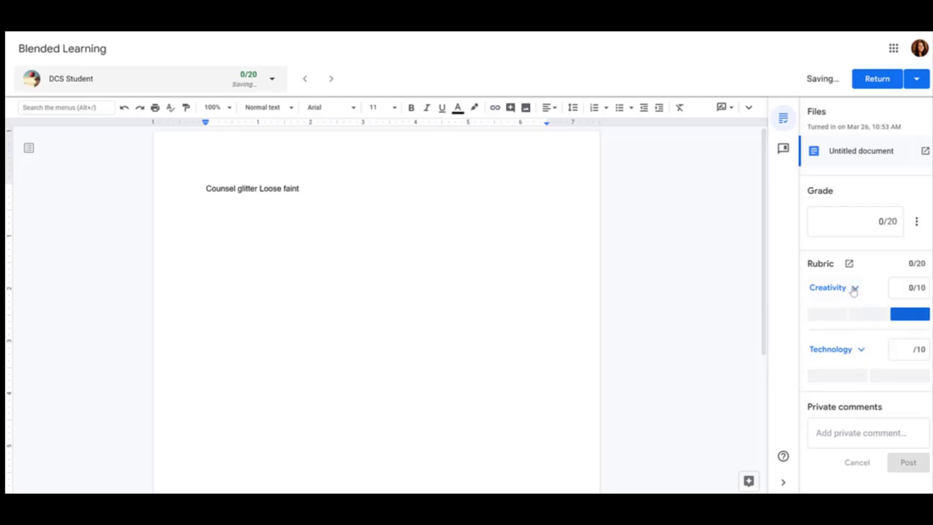
- Compare the described Creativity levels, rate Creativity as Great Work (10 pts), and give Technology its 10-point level
left_click(854, 290)
scroll(846, 291, "down", 3)
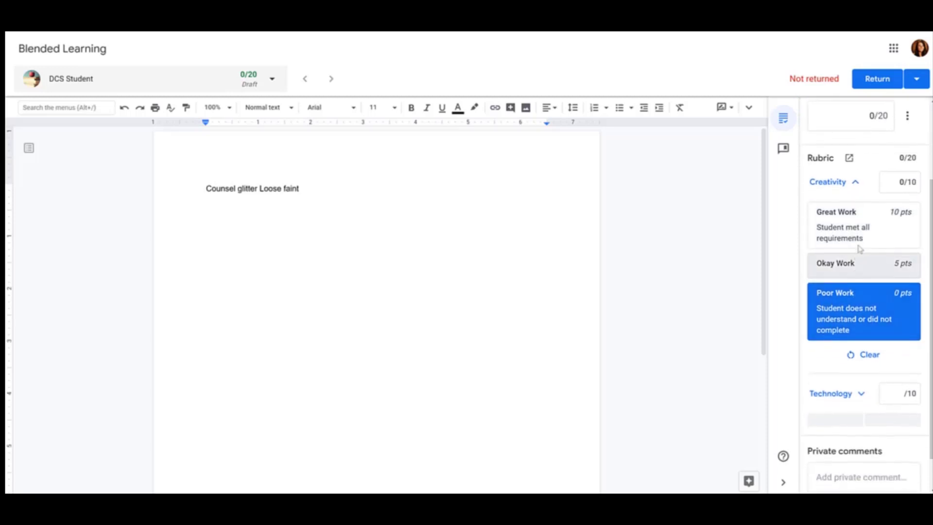
left_click(860, 238)
left_click(861, 262)
left_click(865, 295)
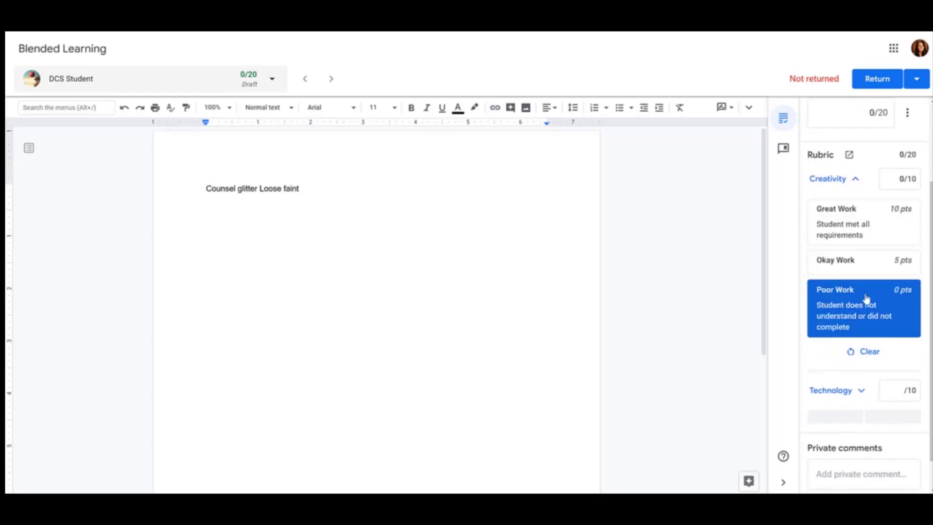
left_click(864, 228)
left_click(855, 179)
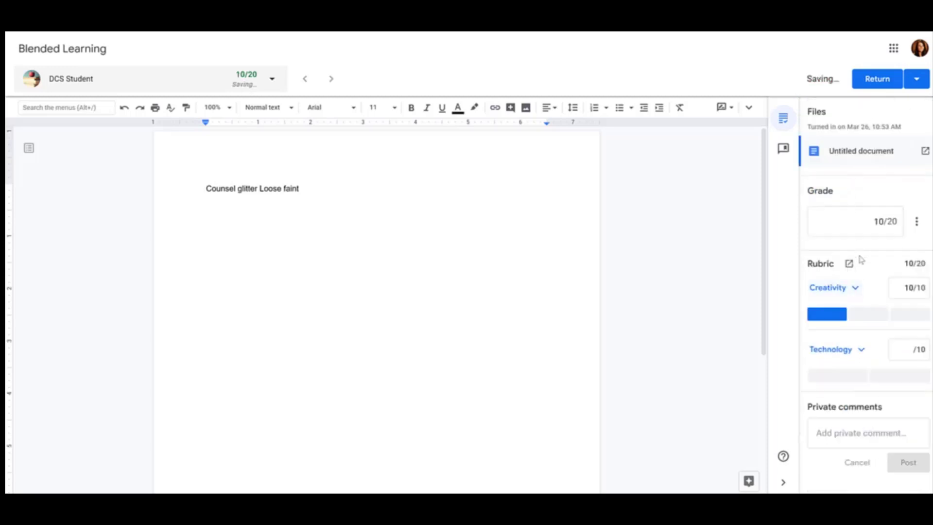
left_click(836, 375)
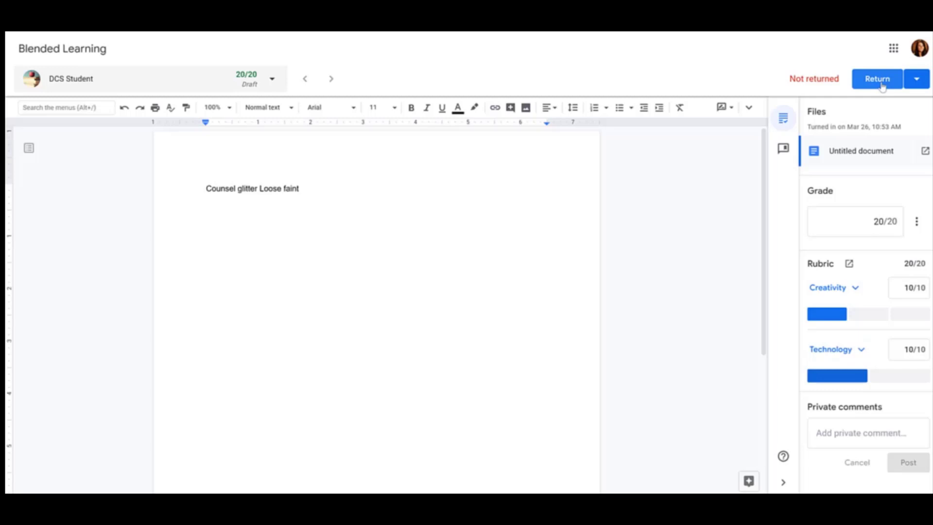
- Return the graded Blended Learning work to the selected student using the option for returning multiple submissions
left_click(919, 82)
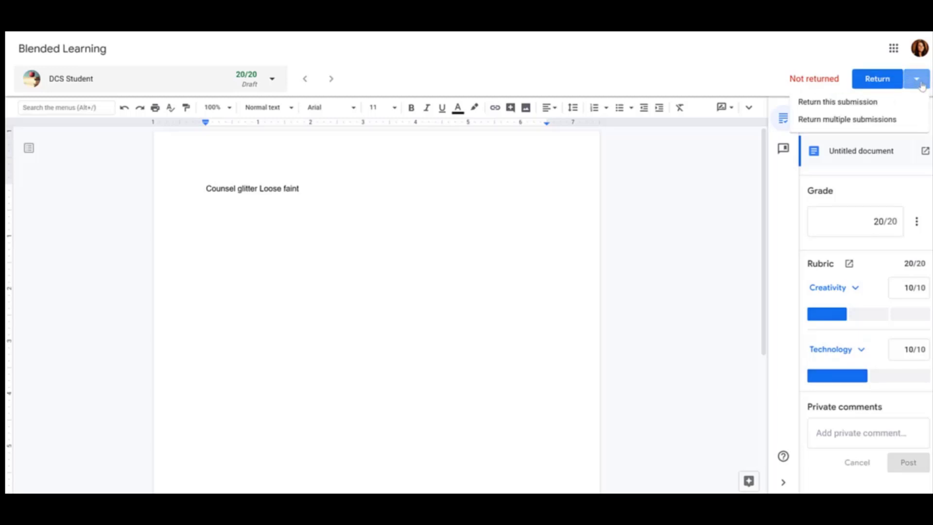
left_click(899, 120)
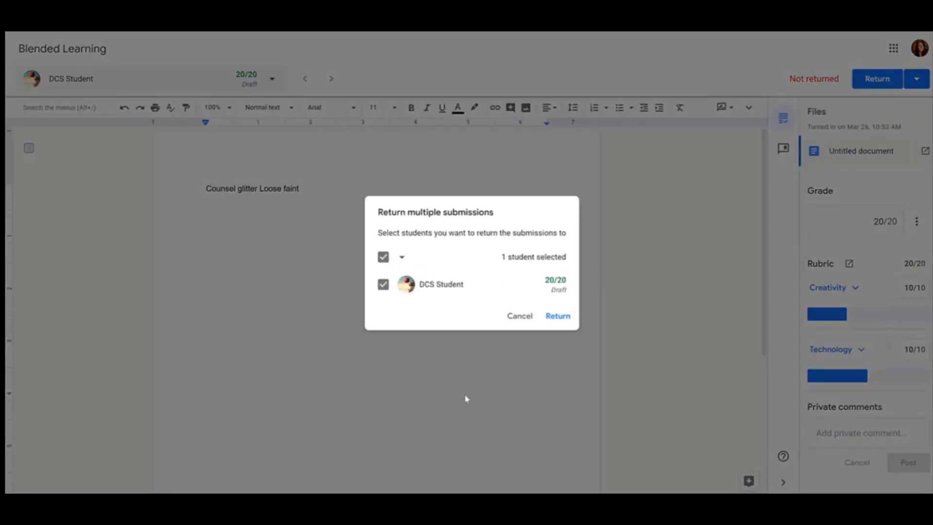
left_click(558, 315)
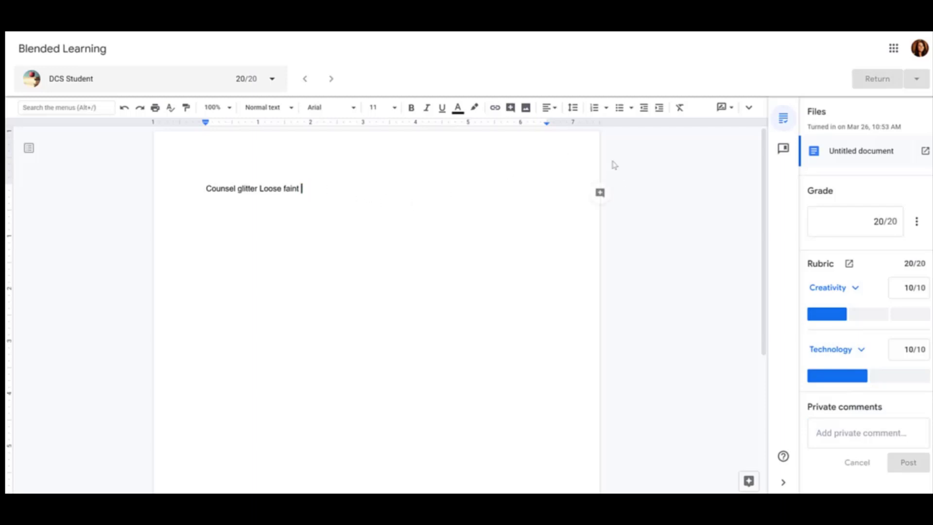
- Start a comment on the line "Counsel glitter Loose faint" in the student's document
left_click(601, 193)
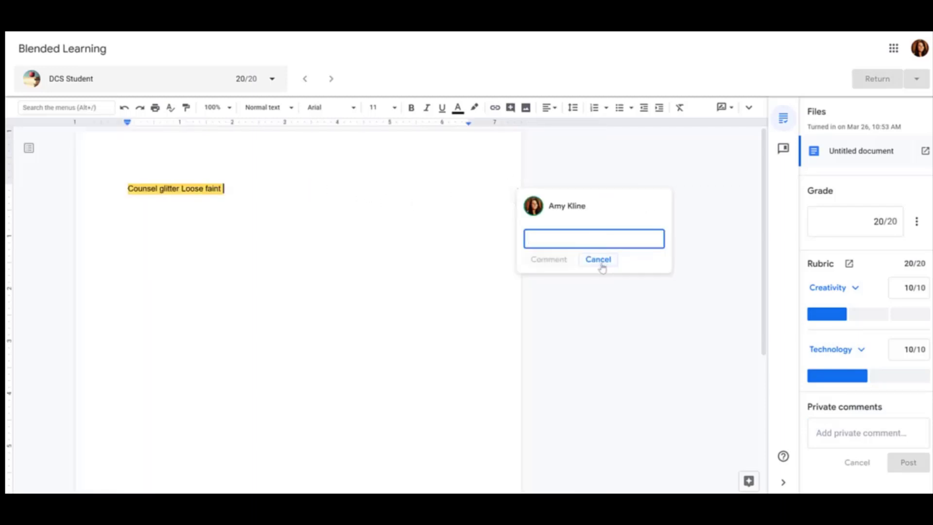